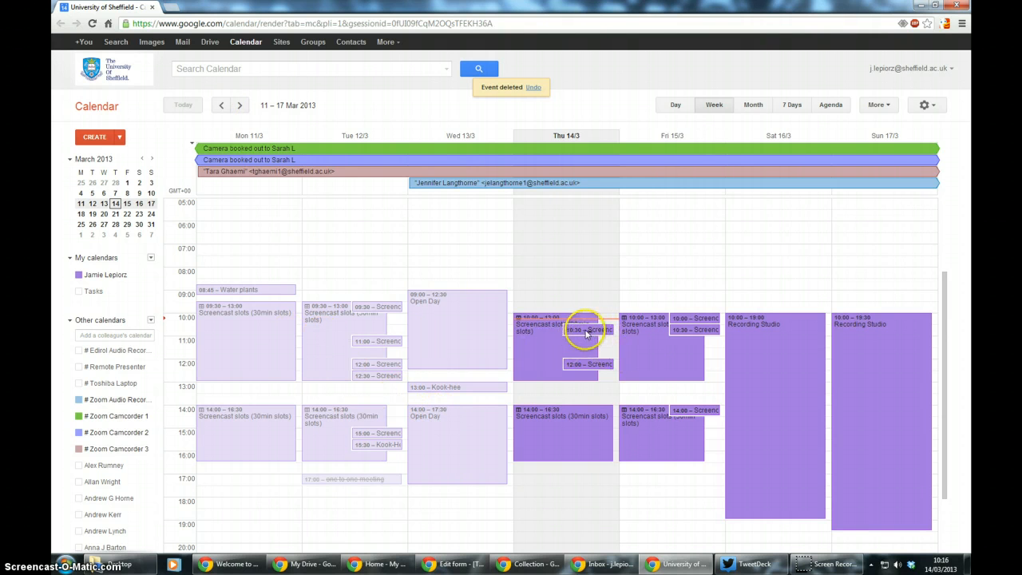
# - Review the calendar events in the weeks of 4–10, 11–17 and 18–24 March 2013
pyautogui.click(222, 104)
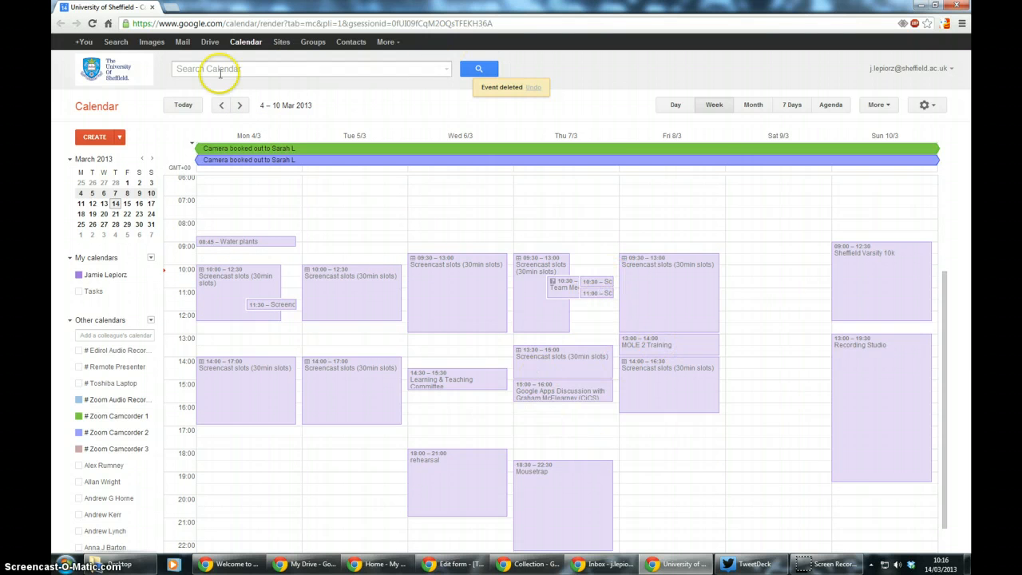
pyautogui.click(238, 105)
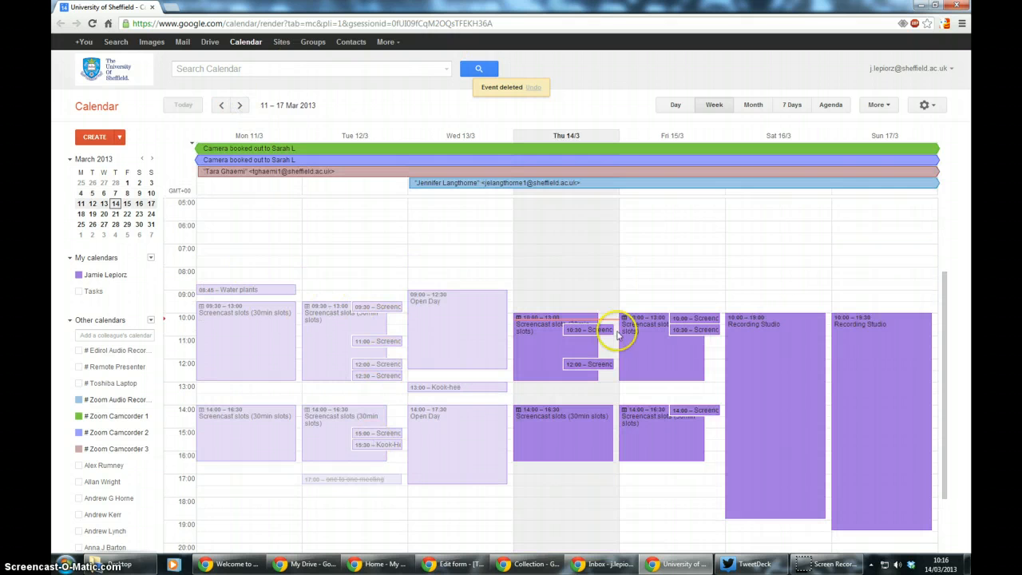
pyautogui.click(238, 104)
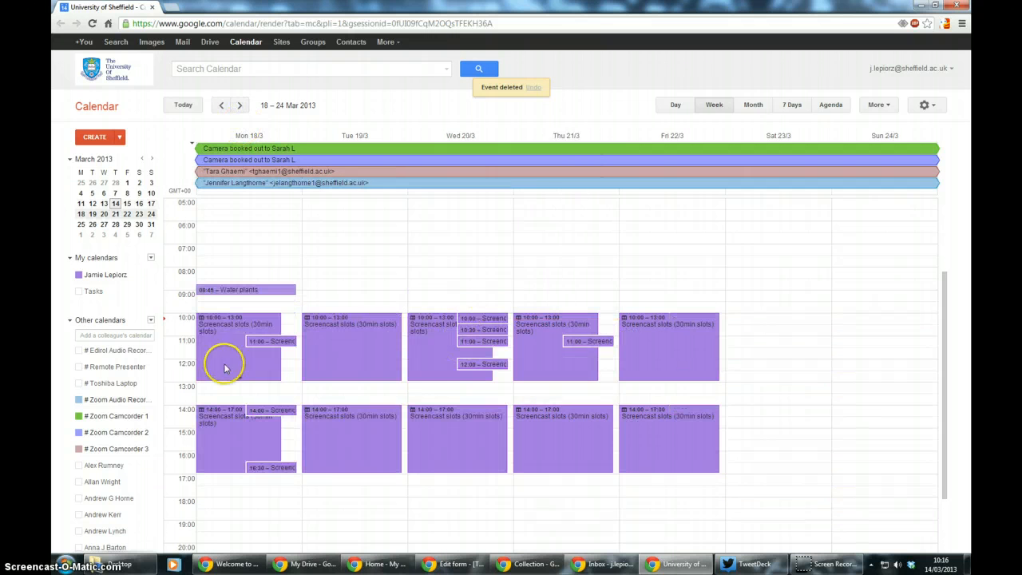
pyautogui.click(222, 106)
pyautogui.click(290, 311)
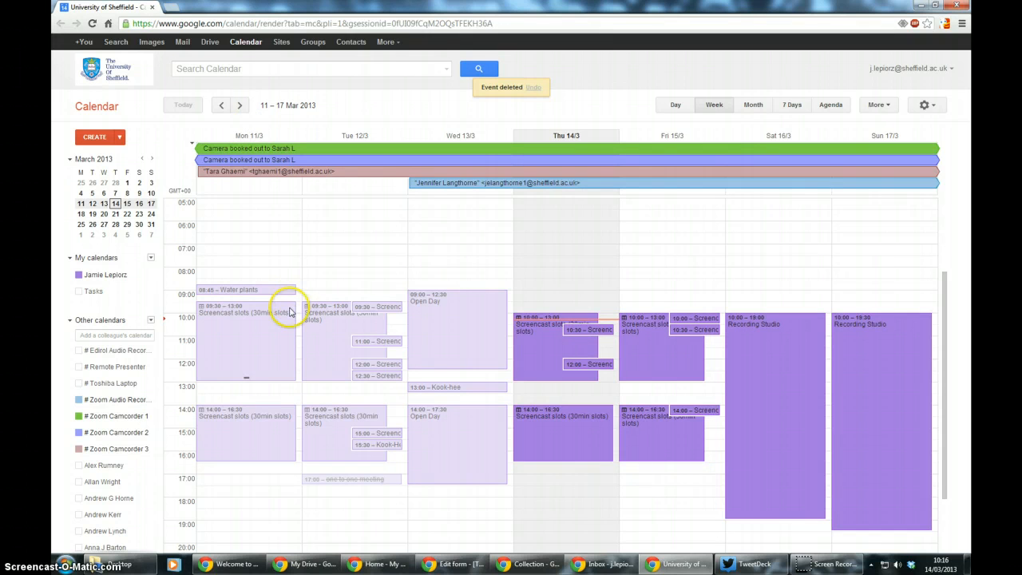
# - Mark out a 09:00–17:00 block on Saturday 23 March 2013, titled "Test Appointment", as appointment slots
pyautogui.click(239, 105)
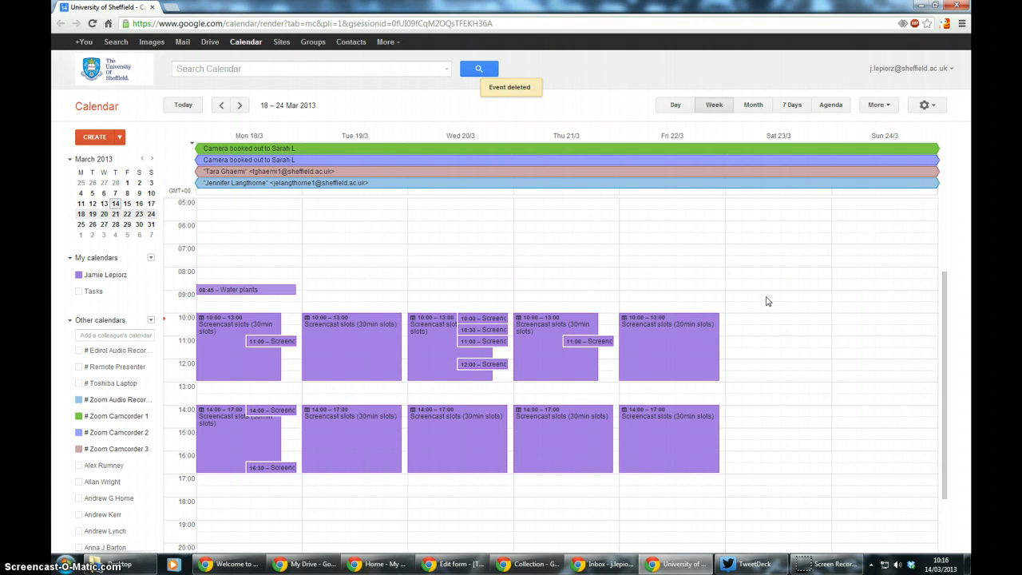
pyautogui.moveTo(764, 306); pyautogui.dragTo(760, 371)
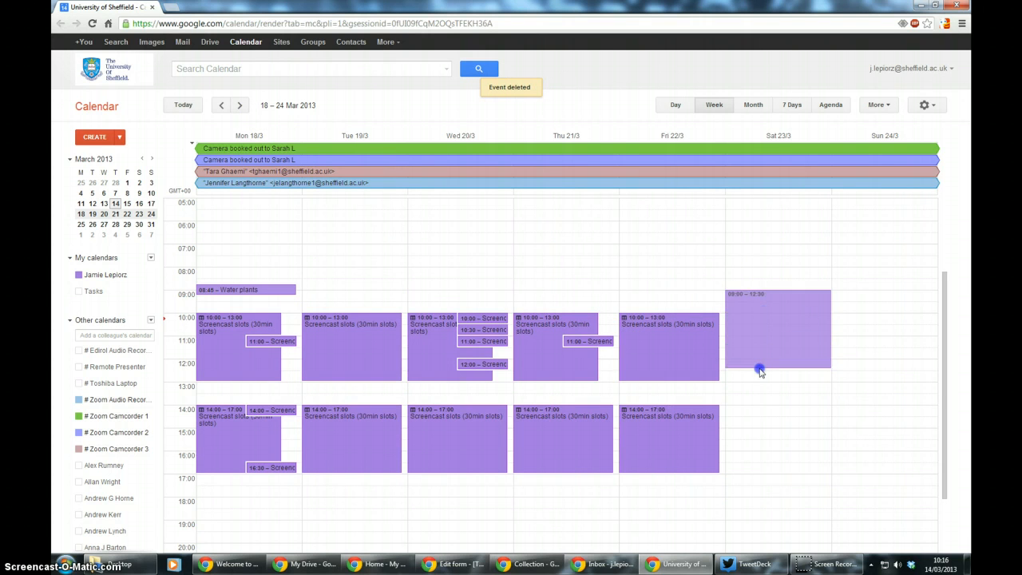
pyautogui.moveTo(755, 309); pyautogui.dragTo(775, 469)
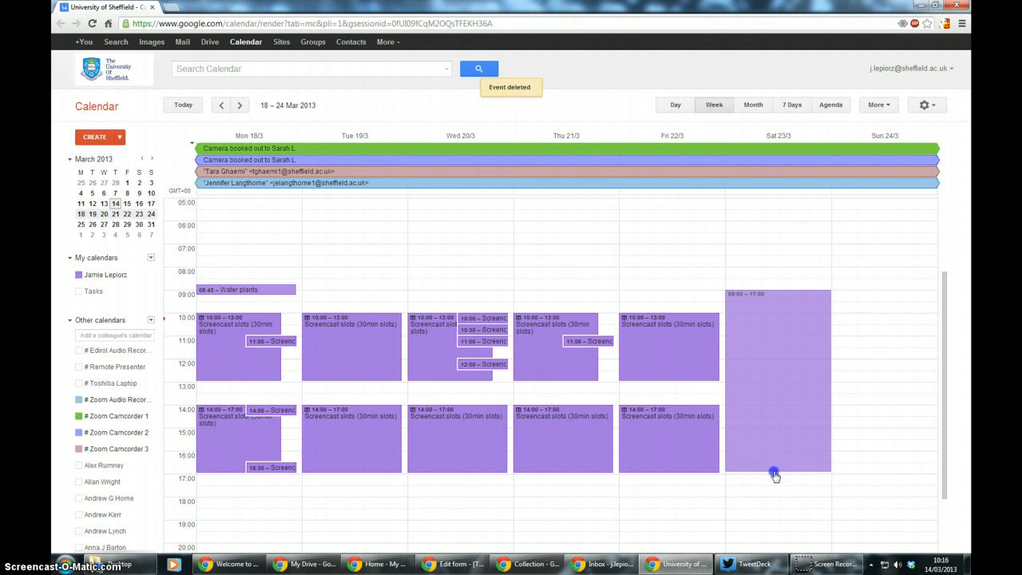
pyautogui.moveTo(774, 475); pyautogui.dragTo(774, 475)
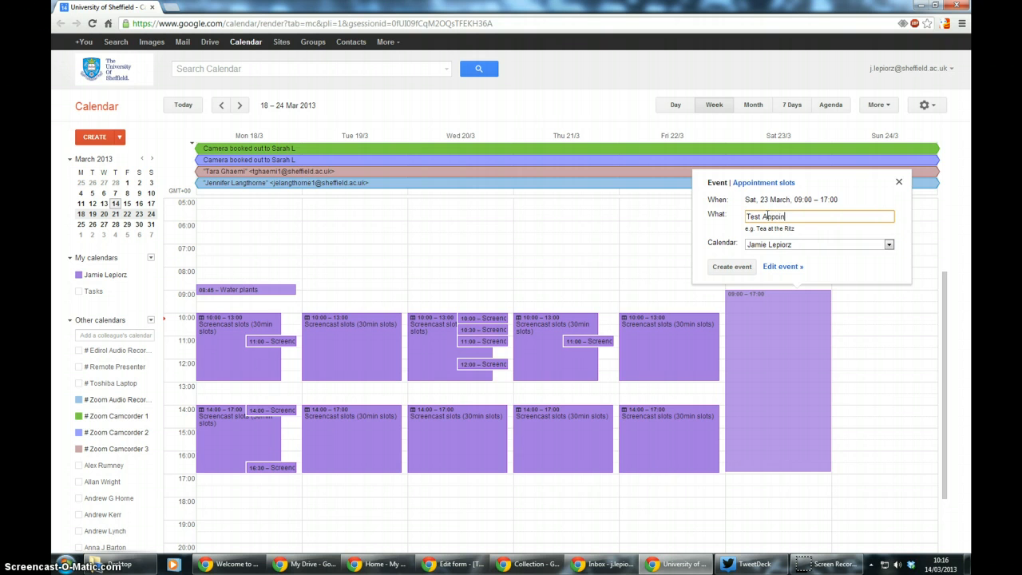
pyautogui.click(756, 183)
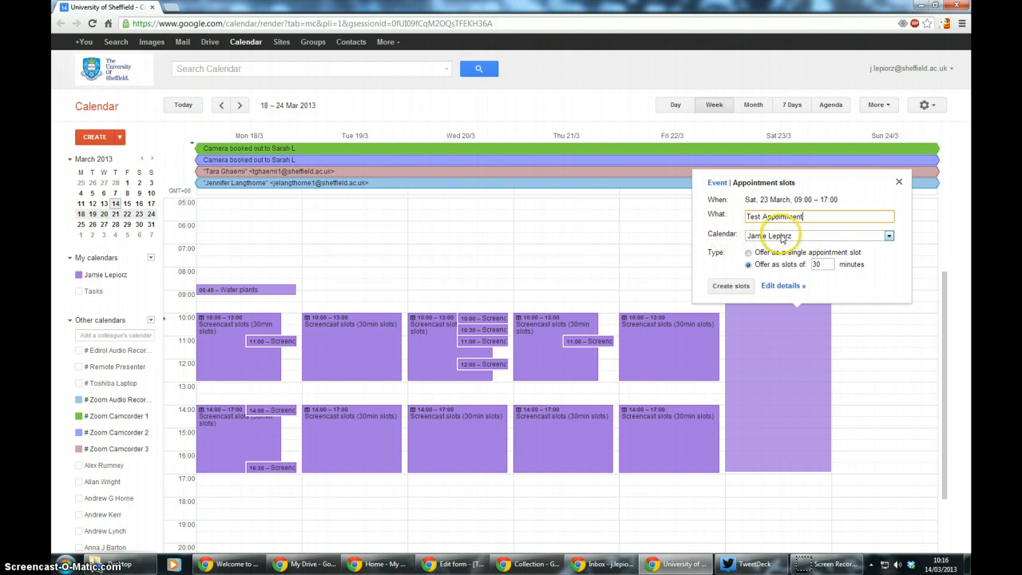
# - Choose the owner's personal calendar for the Test Appointment slots
pyautogui.click(782, 237)
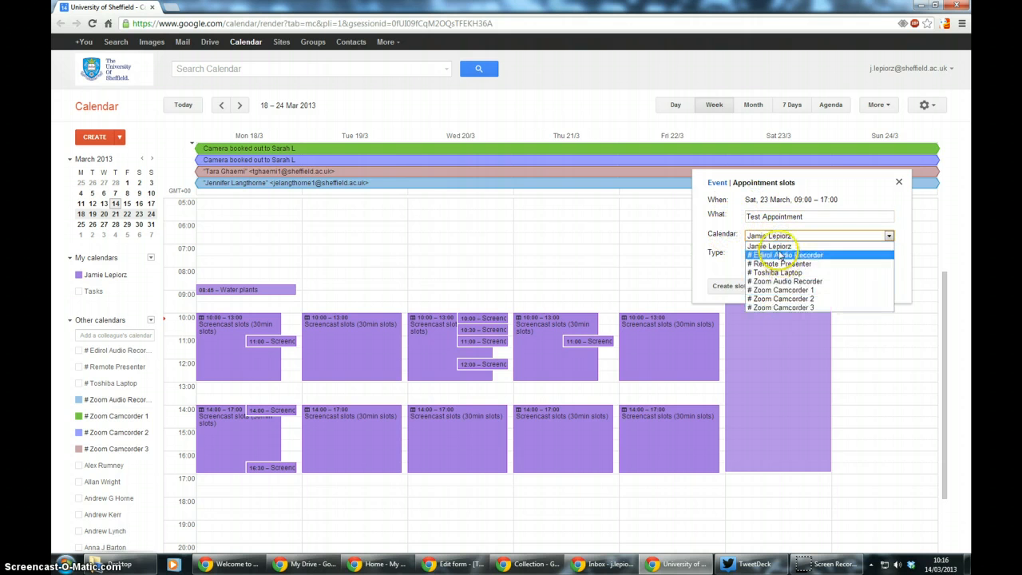
pyautogui.press('Down')
pyautogui.press('Down')
pyautogui.press('Up')
pyautogui.press('Up')
pyautogui.press('Up')
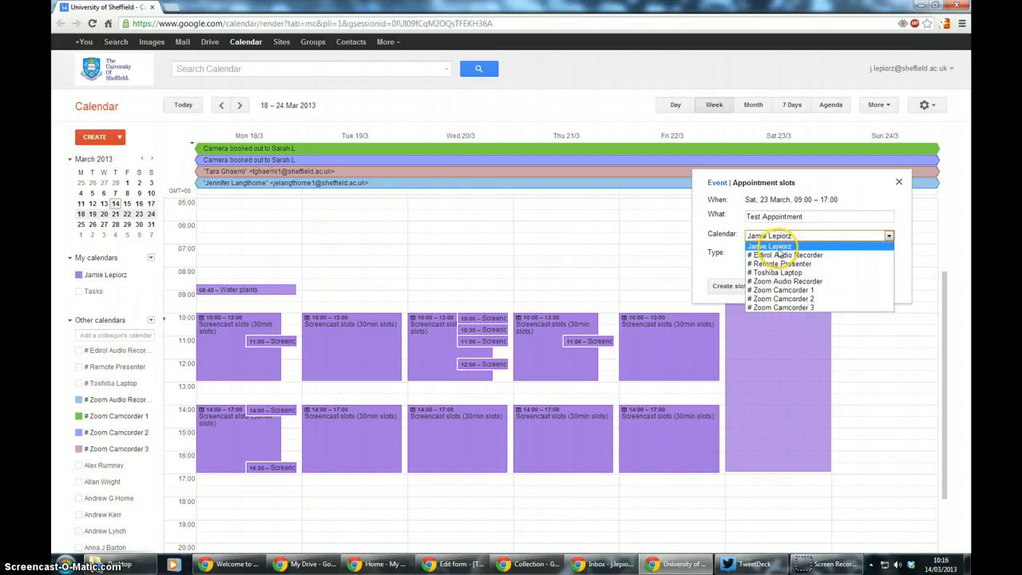
pyautogui.press('Return')
# - Offer the Test Appointment block as slots of 30 minutes and create the slots
pyautogui.click(750, 253)
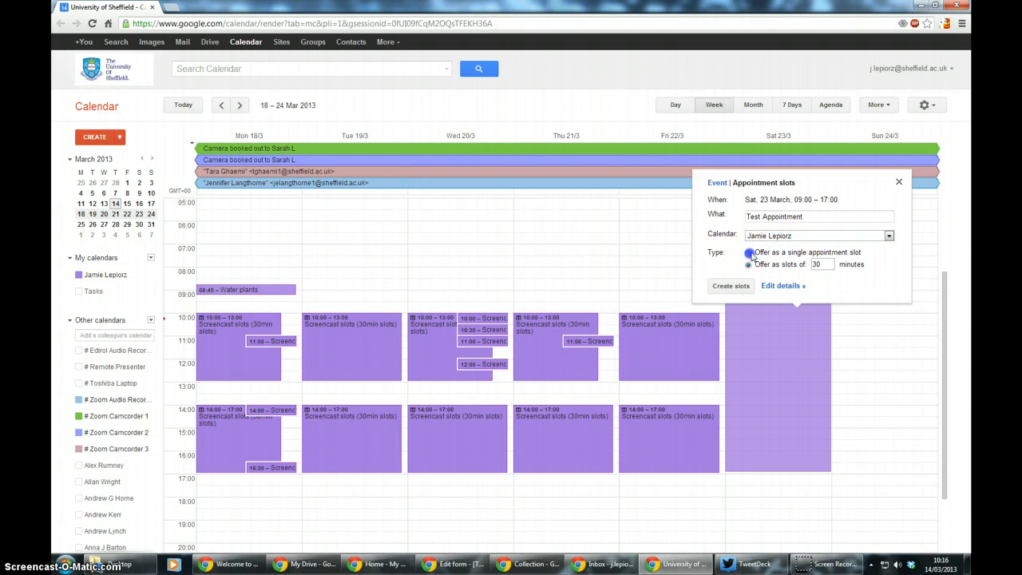
pyautogui.doubleClick(783, 182)
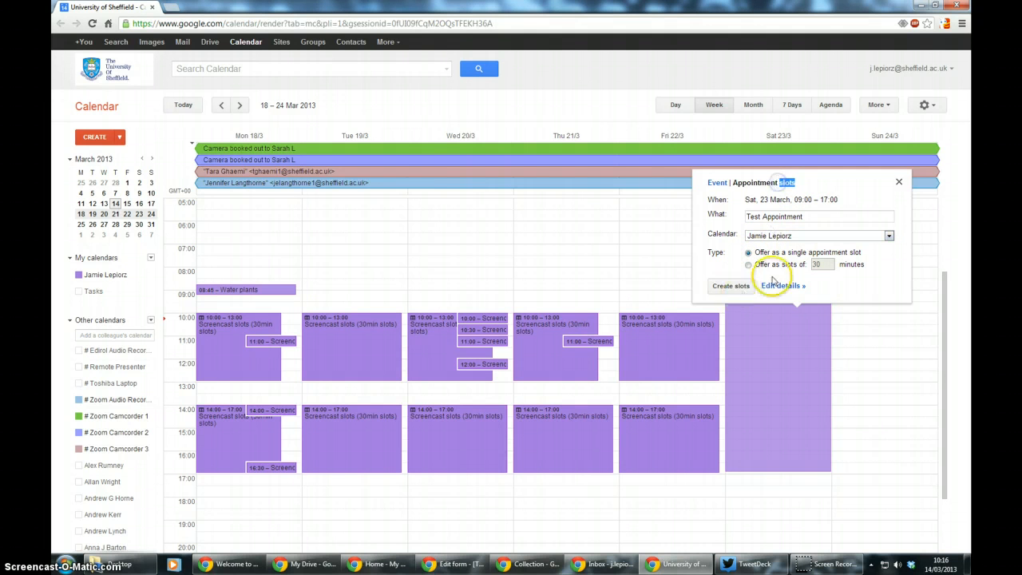
pyautogui.click(751, 266)
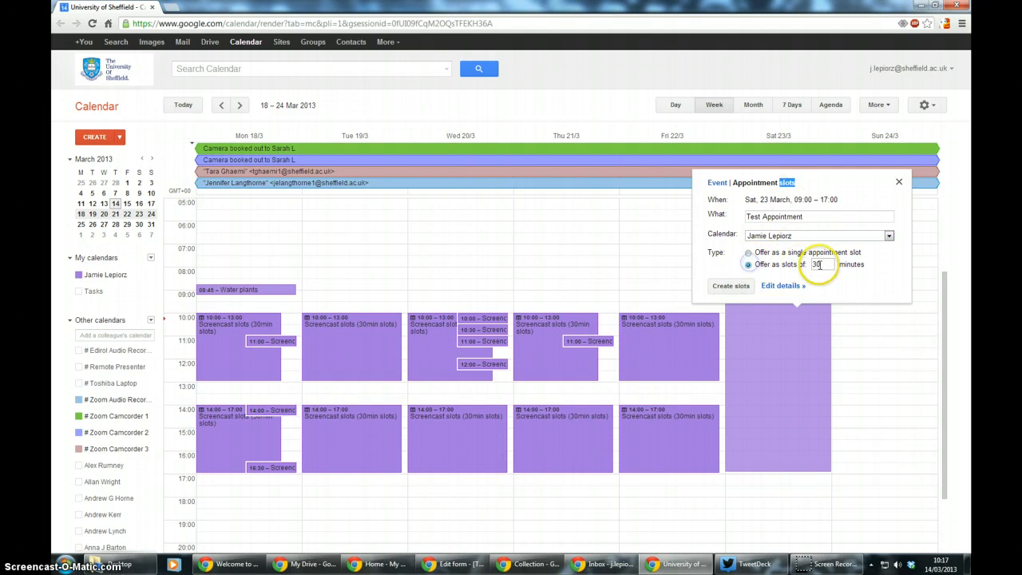
pyautogui.click(826, 264)
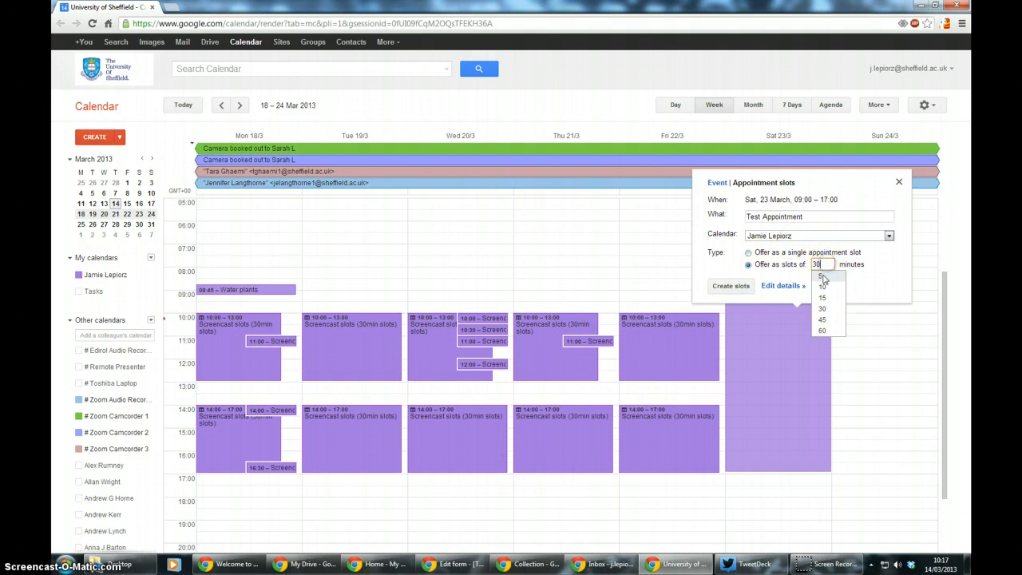
pyautogui.click(832, 301)
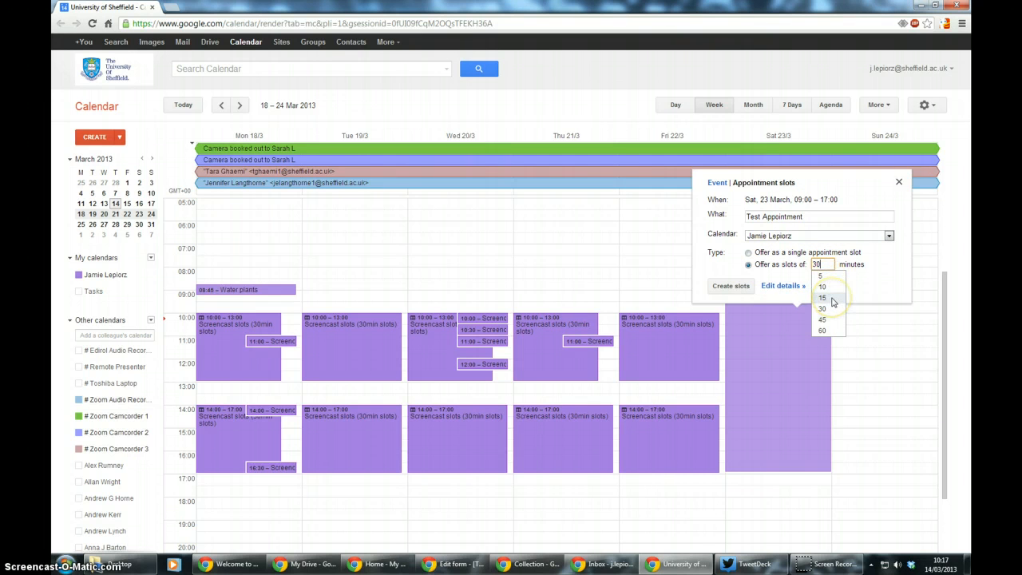
pyautogui.click(715, 257)
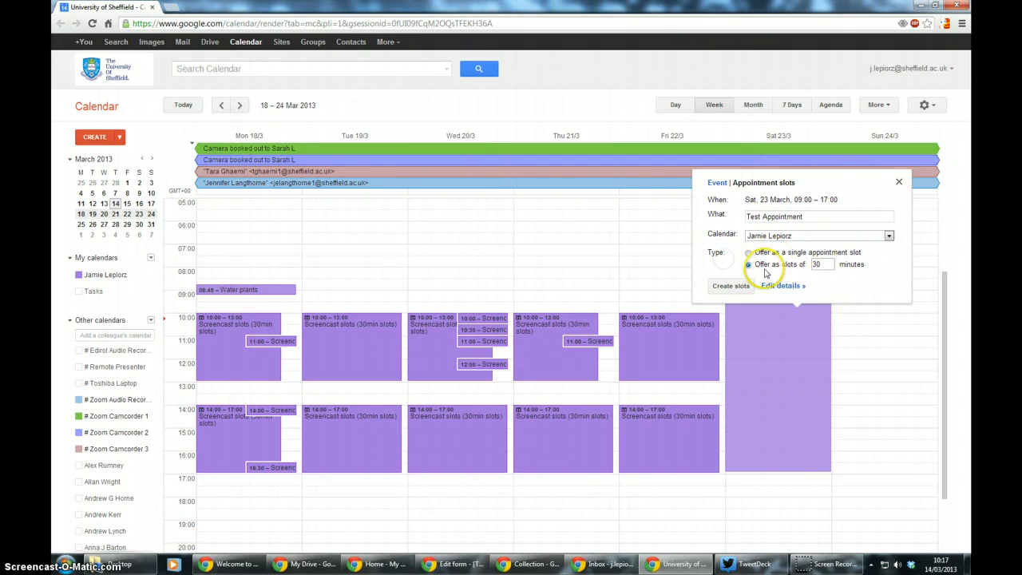
pyautogui.click(728, 289)
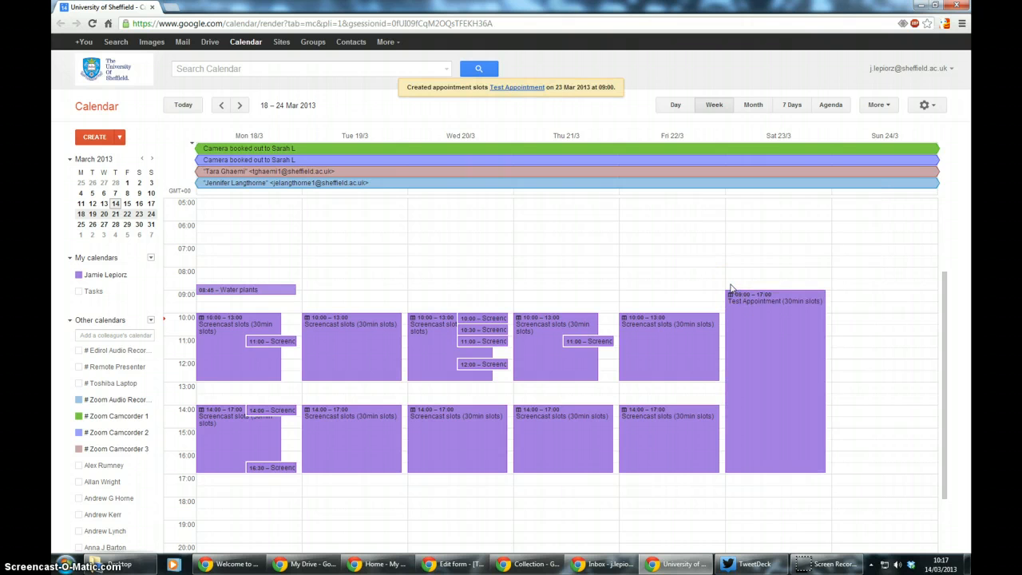
# - Open the Test Appointment block's details and copy the link to the calendar's appointment page
pyautogui.click(757, 304)
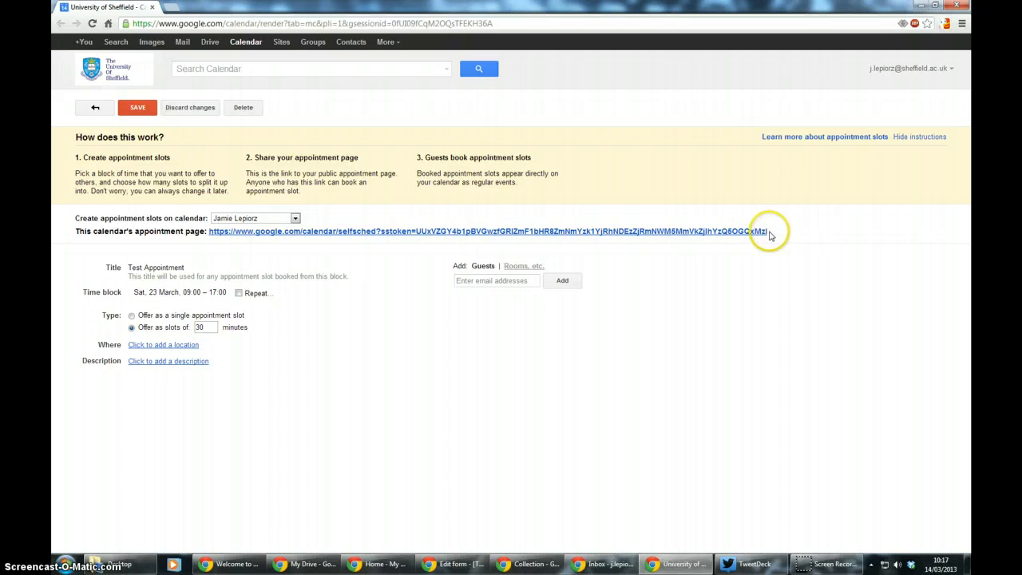
pyautogui.moveTo(768, 233); pyautogui.dragTo(210, 238)
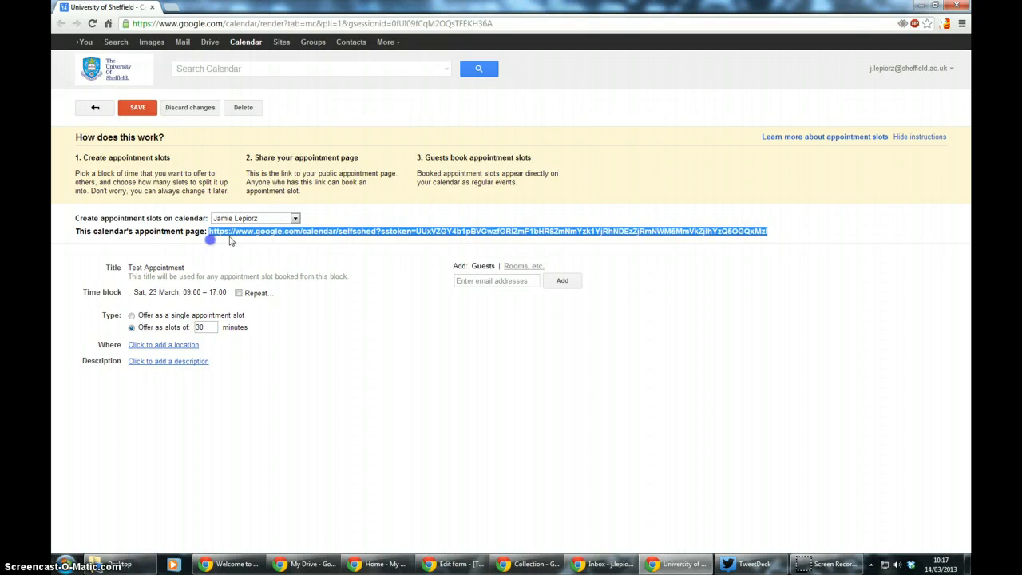
pyautogui.rightClick(244, 234)
pyautogui.click(277, 299)
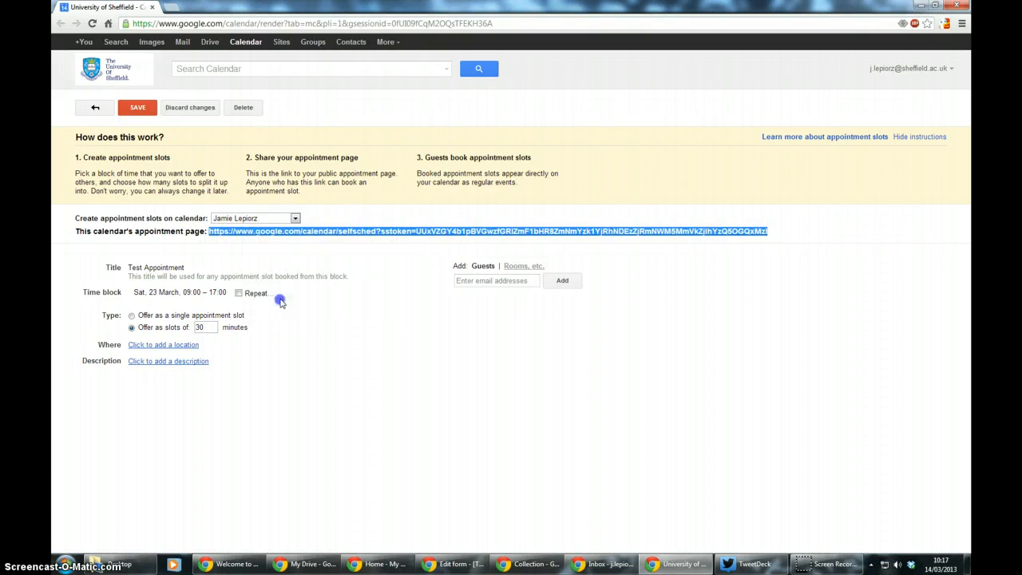
# - Open the copied appointment page link in a new browser tab
pyautogui.click(170, 8)
pyautogui.hotkey('ctrl', 'v')
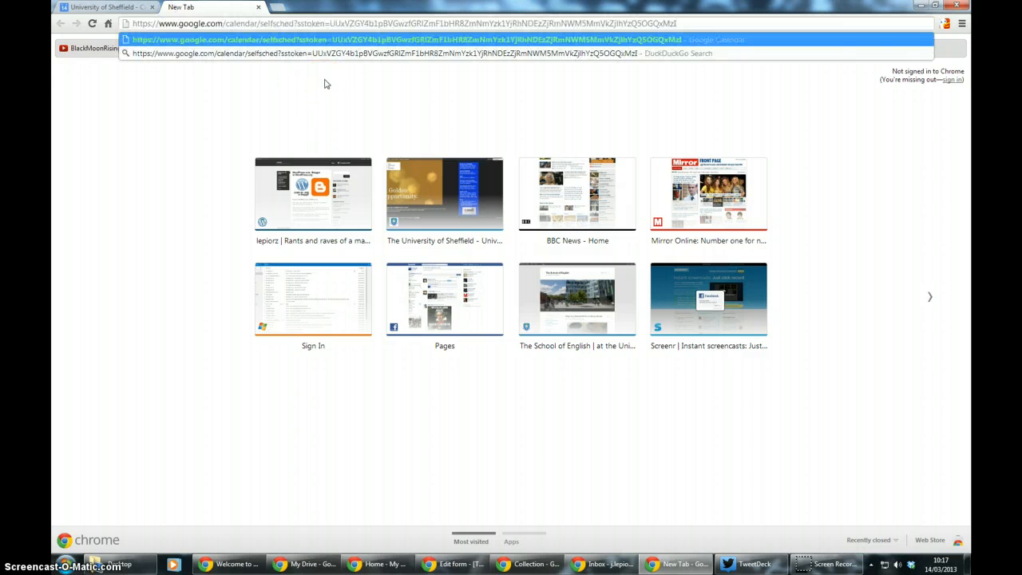
pyautogui.press('Return')
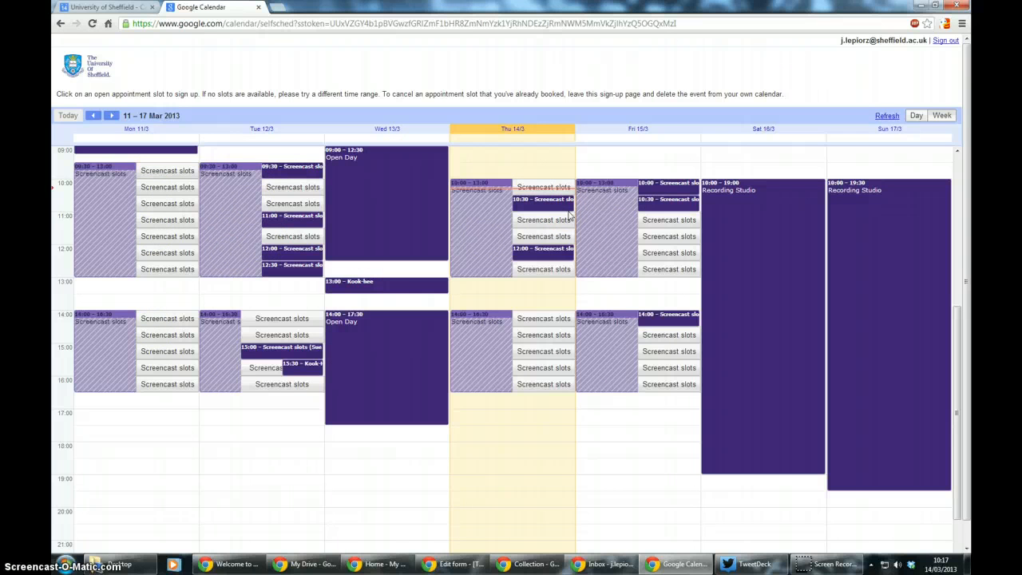
# - Book the Saturday 23 March 10:00–10:30 Test Appointment slot with location "At the pub" and description "lets get a pint"
pyautogui.click(112, 117)
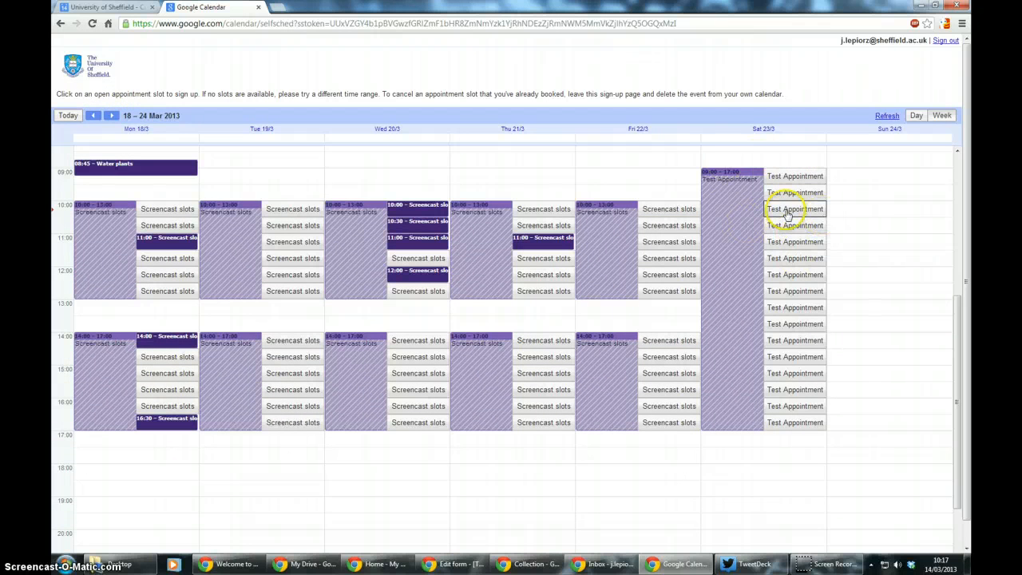
pyautogui.click(793, 209)
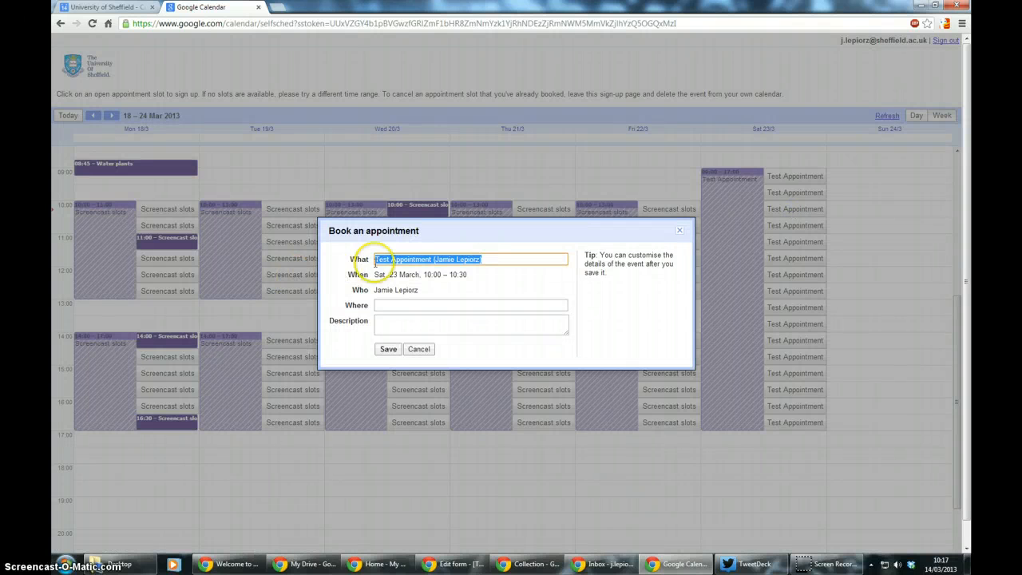
pyautogui.click(388, 258)
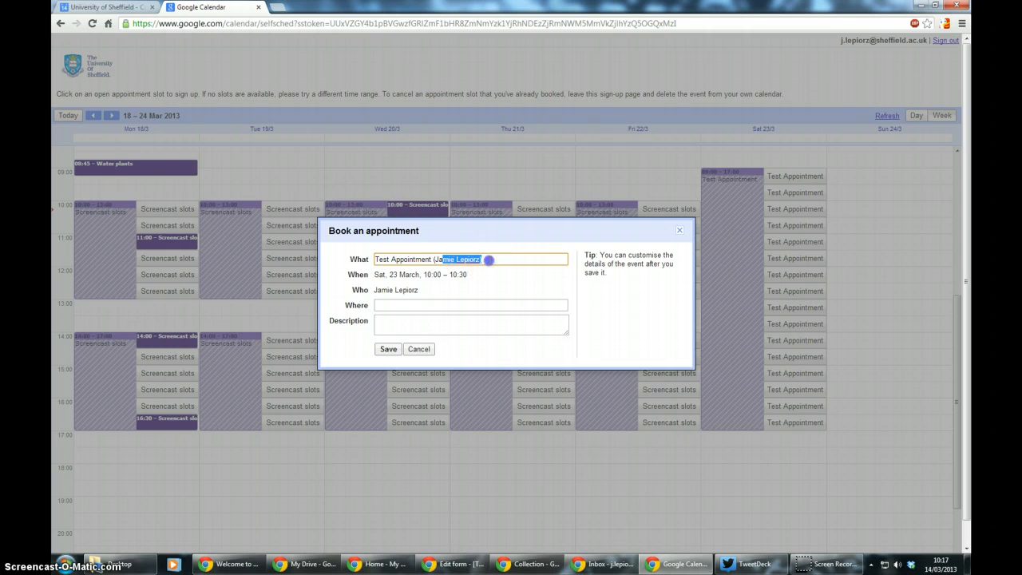
pyautogui.moveTo(488, 260); pyautogui.dragTo(415, 261)
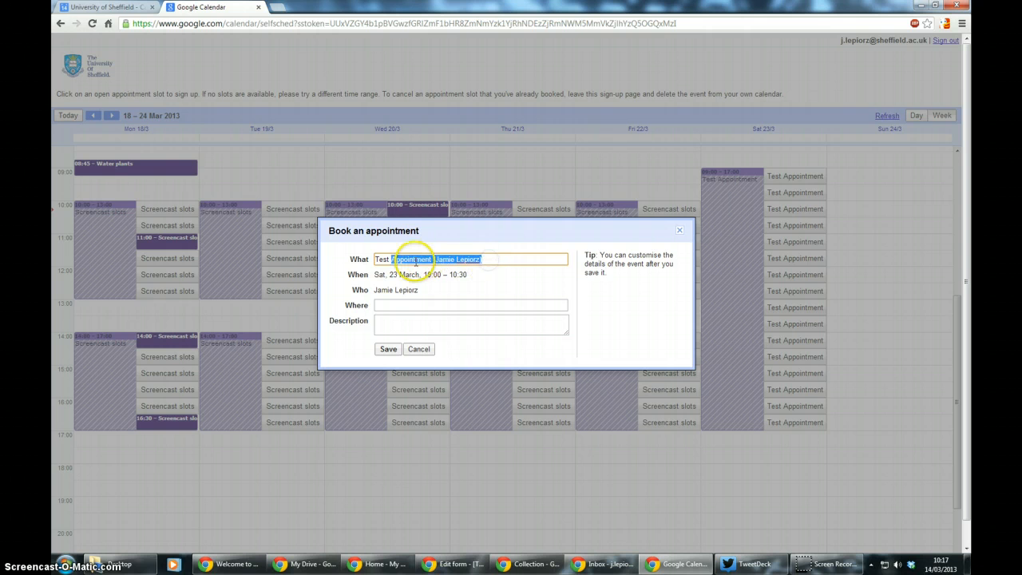
pyautogui.click(392, 304)
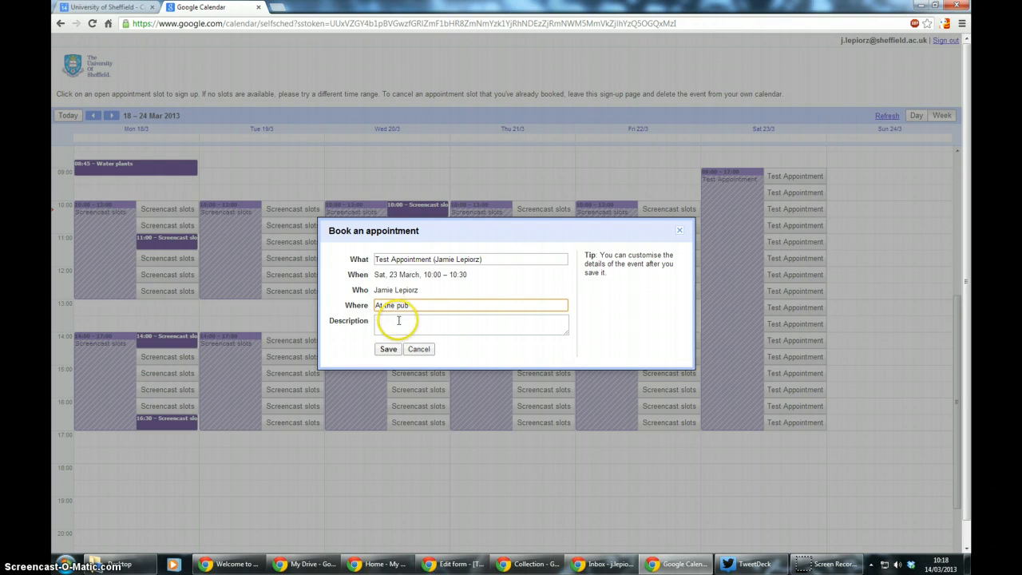
pyautogui.click(399, 320)
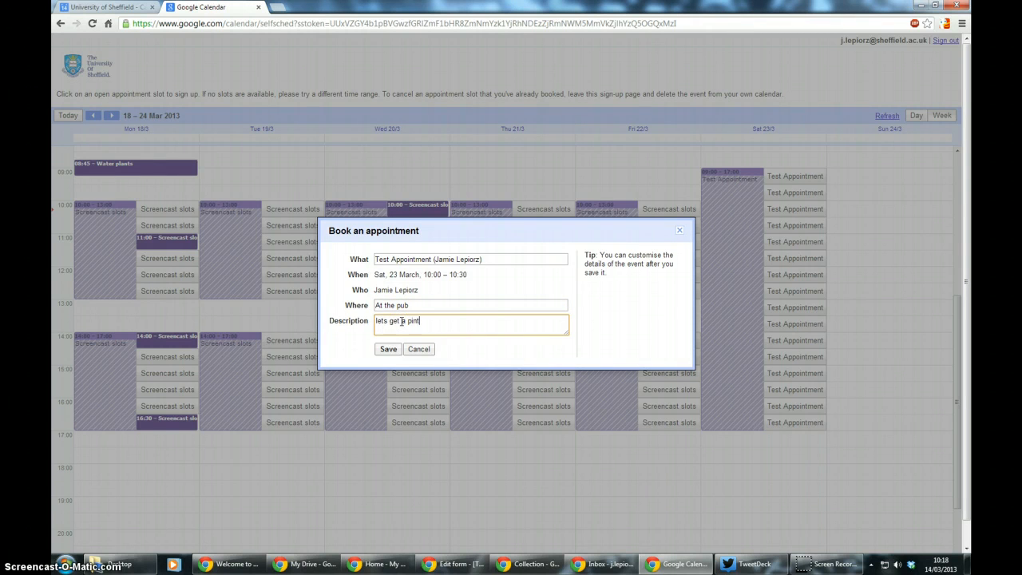
pyautogui.click(386, 348)
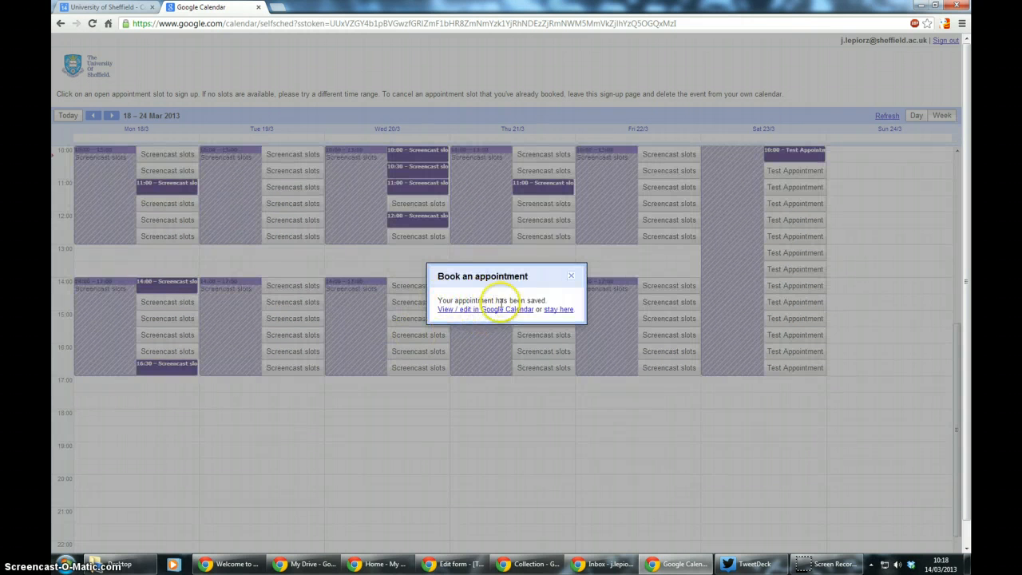
pyautogui.click(572, 277)
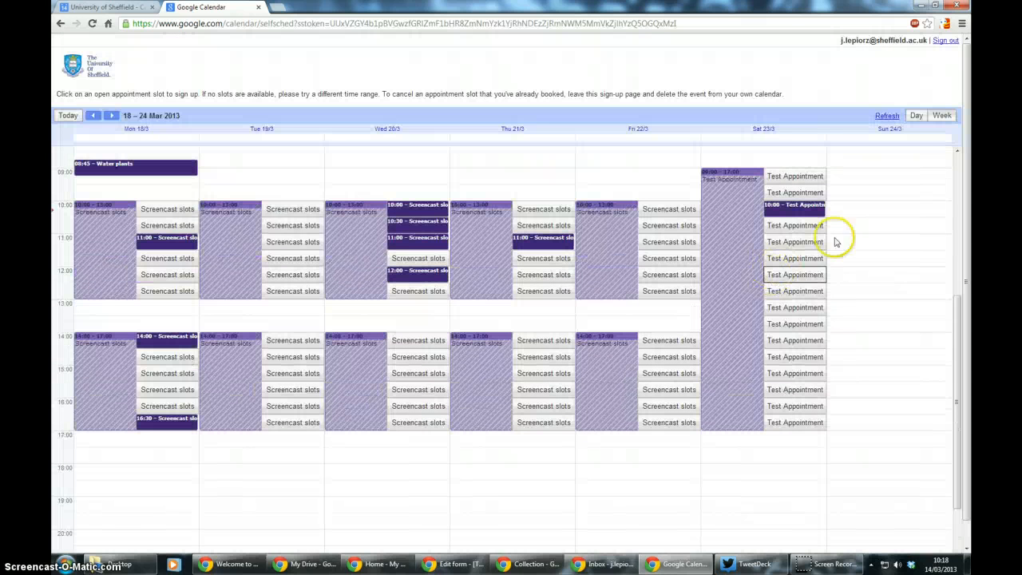
# - Check the details of the booked 10:00 Test Appointment on Saturday 23 March
pyautogui.click(797, 214)
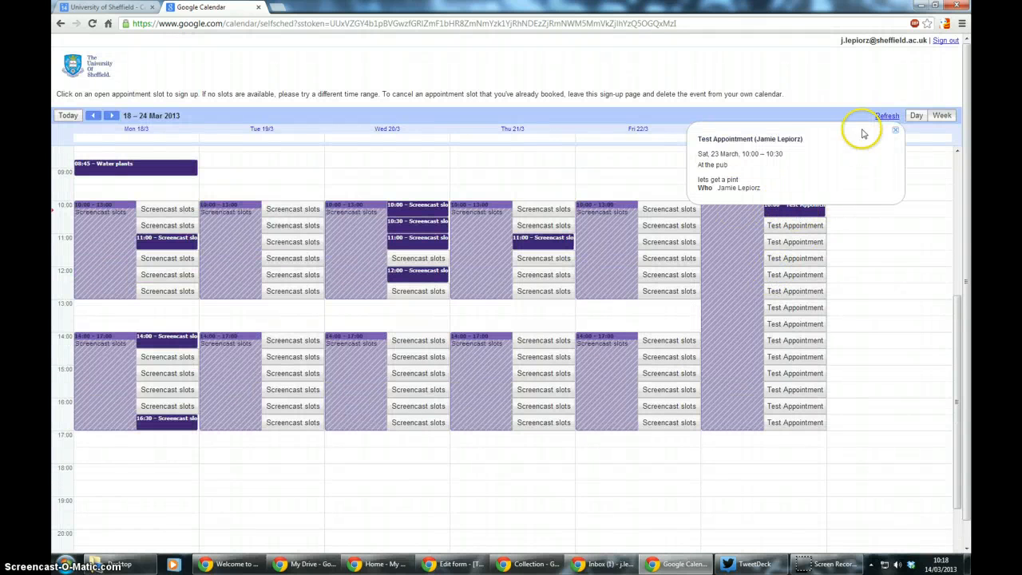
pyautogui.click(893, 129)
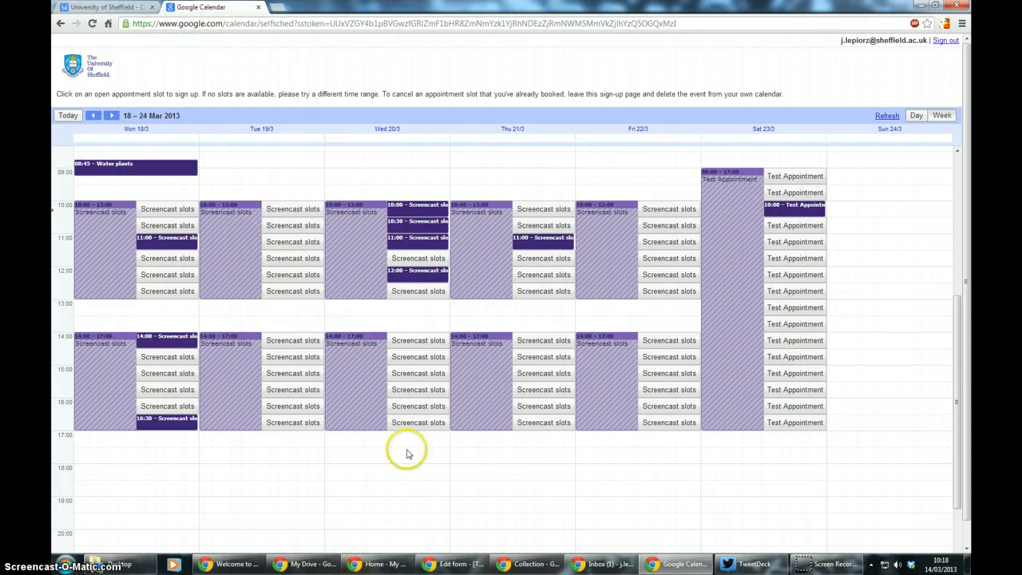
# - Close the appointment booking page and open the Gmail inbox
pyautogui.click(258, 7)
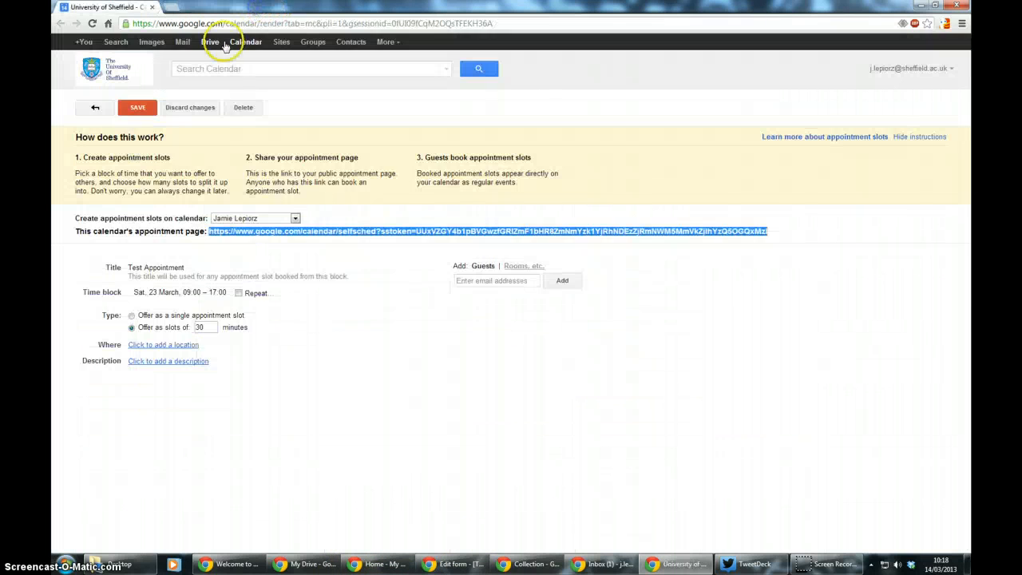
pyautogui.click(185, 42)
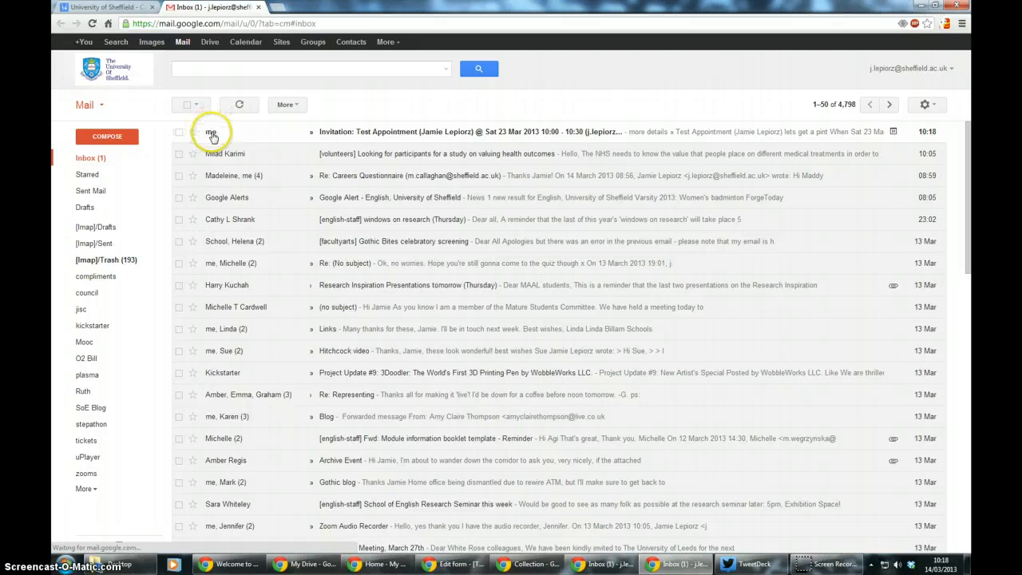
# - Open the Test Appointment invitation e-mail, accept it with Yes, and save the resulting calendar event
pyautogui.click(212, 134)
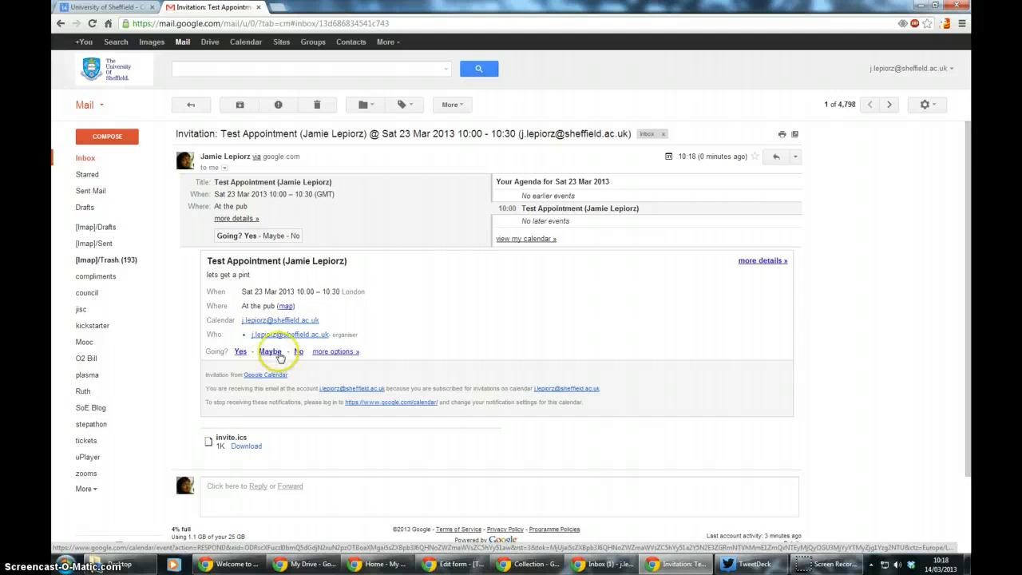
pyautogui.click(241, 352)
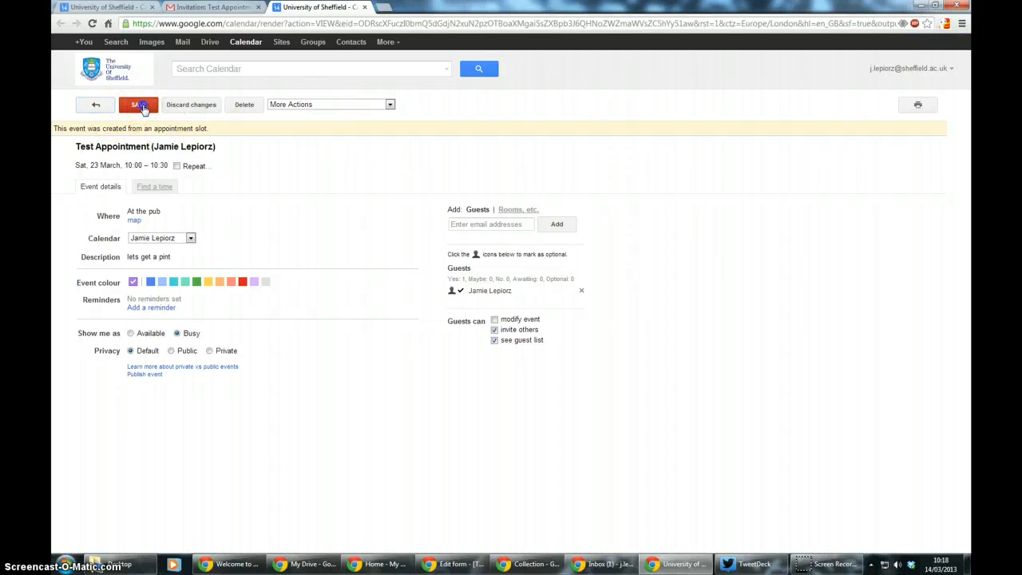
pyautogui.click(142, 108)
# - Return to the calendar, show the week of 18–24 March 2013, and check the Saturday 10:00 Test Appointment's details
pyautogui.click(106, 8)
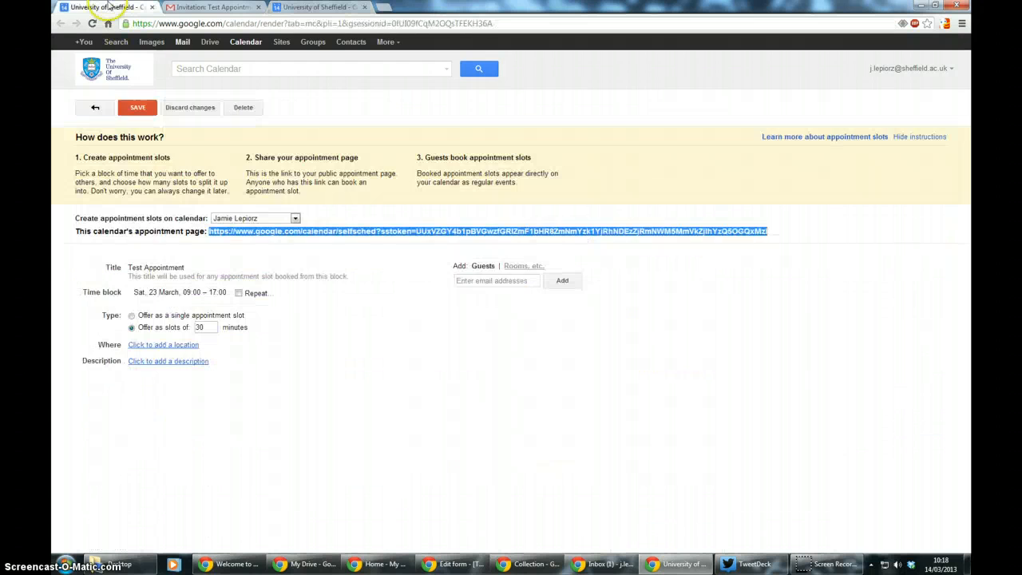
pyautogui.click(102, 108)
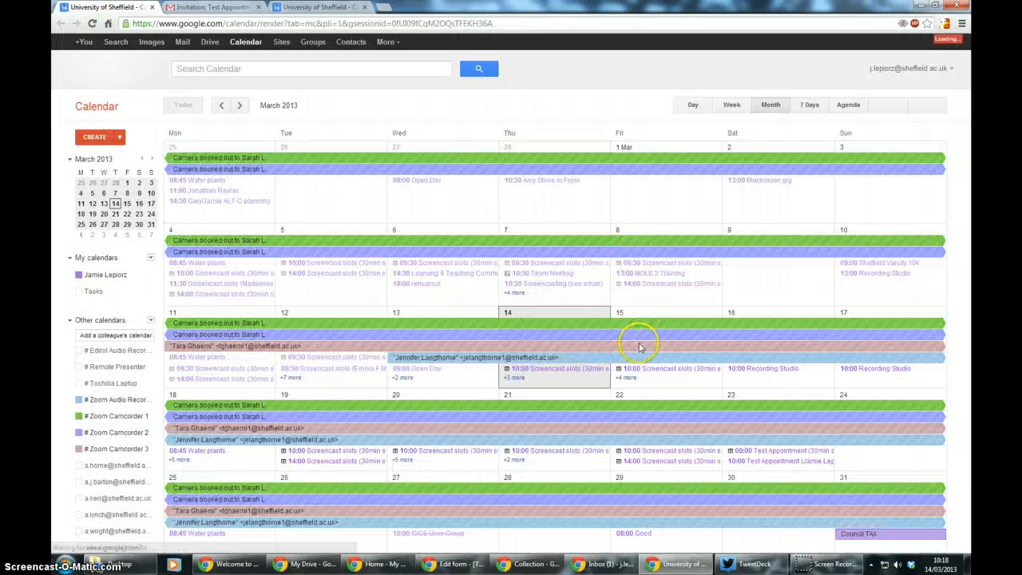
pyautogui.click(713, 104)
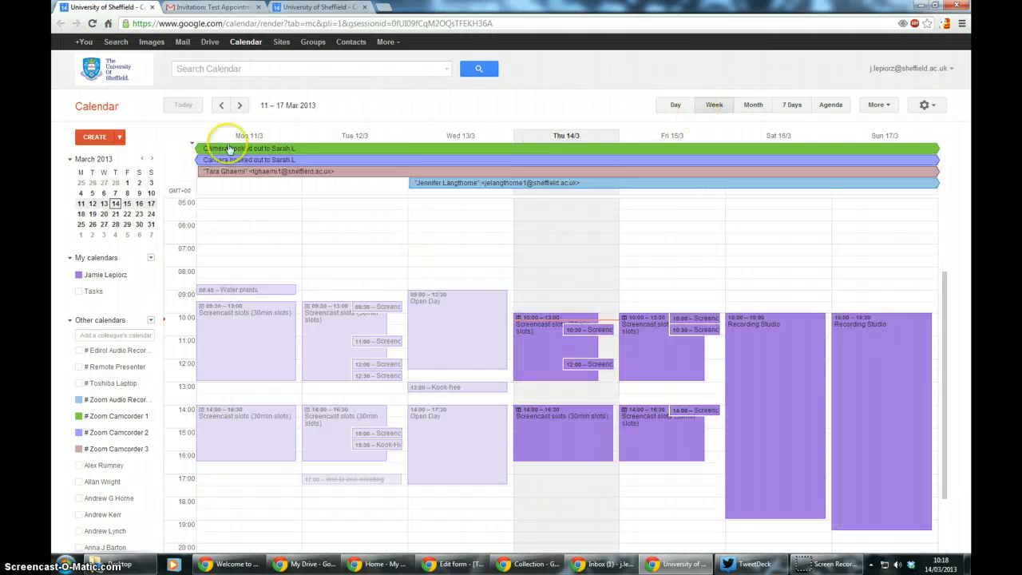
pyautogui.click(238, 106)
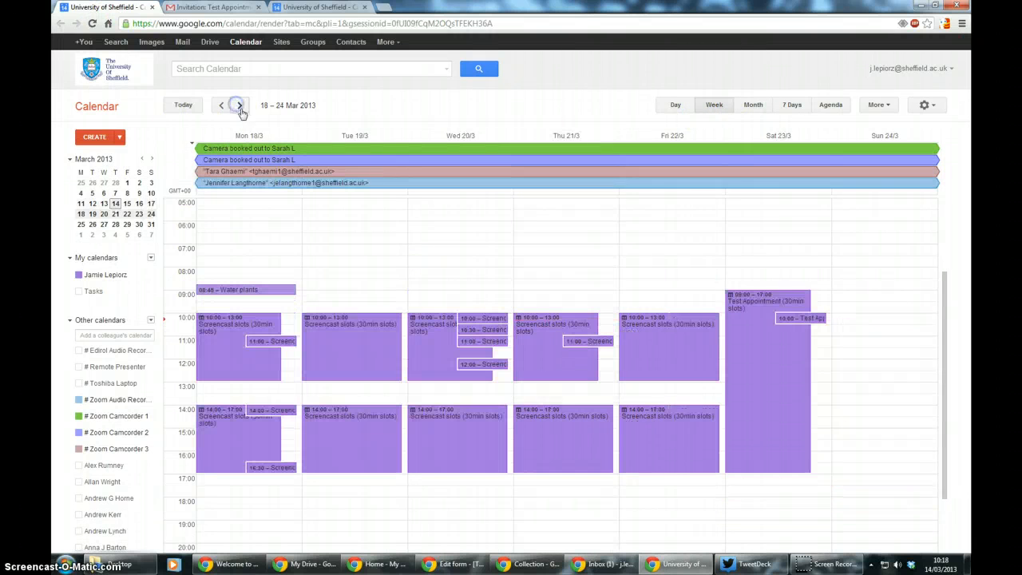
pyautogui.click(813, 321)
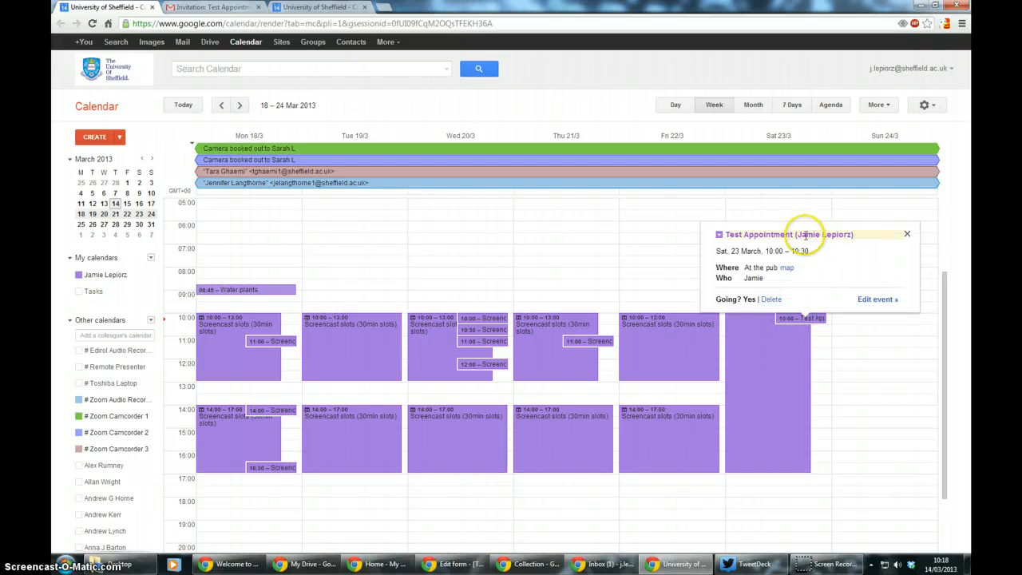
pyautogui.click(747, 268)
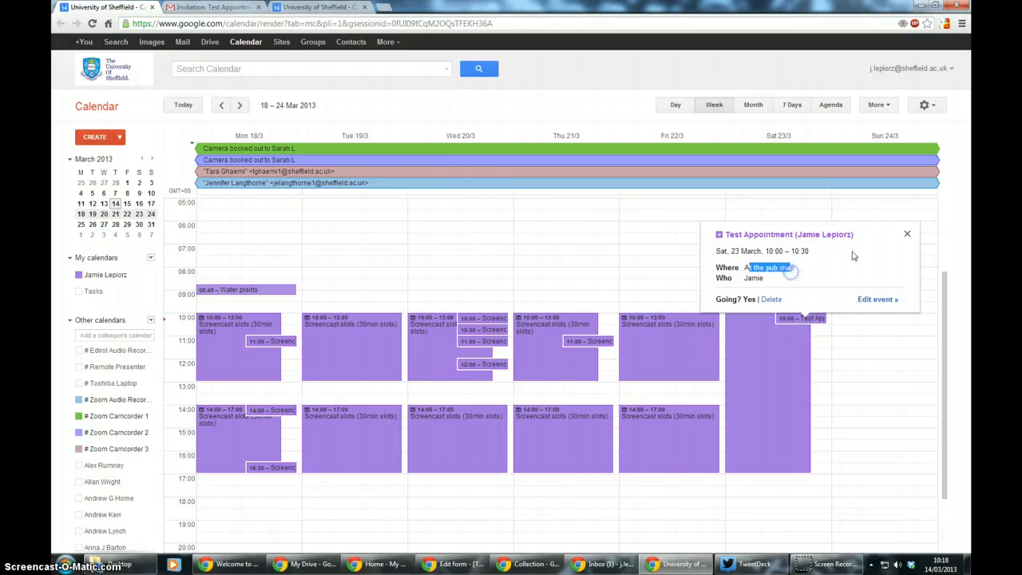
pyautogui.click(907, 235)
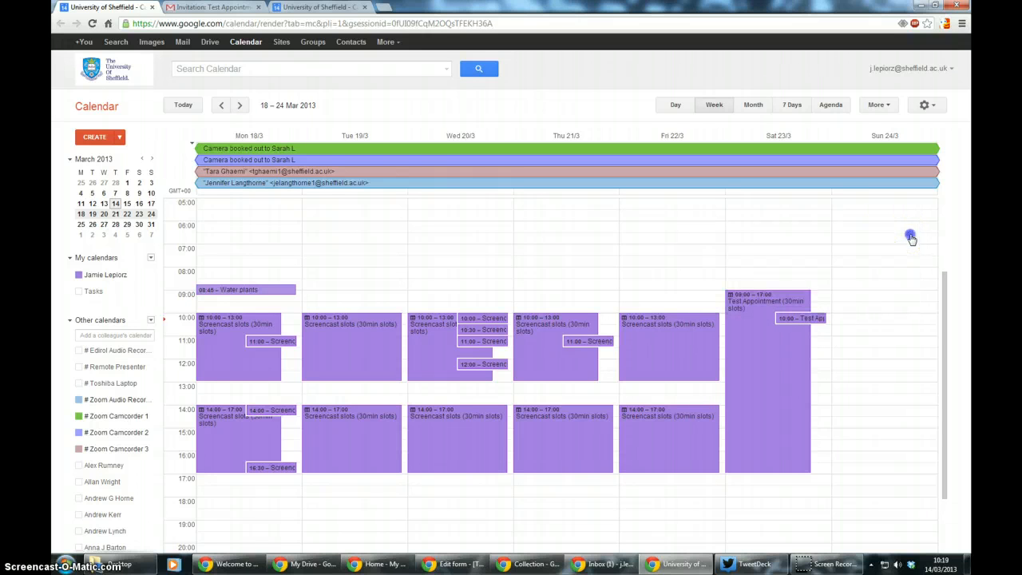
# - Close the e-mail invitation and the extra calendar page, keeping only the original calendar open
pyautogui.click(212, 7)
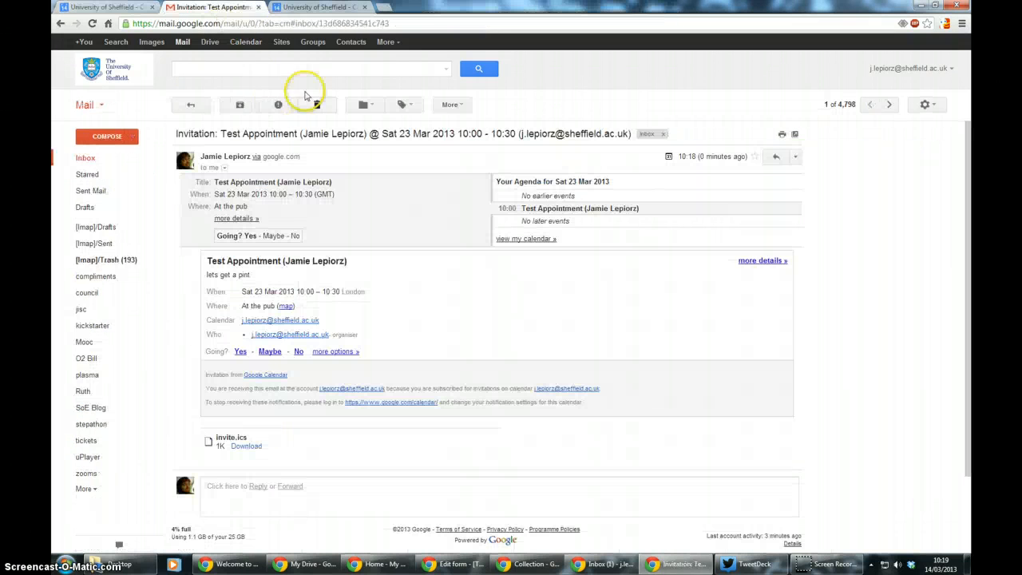
pyautogui.click(257, 7)
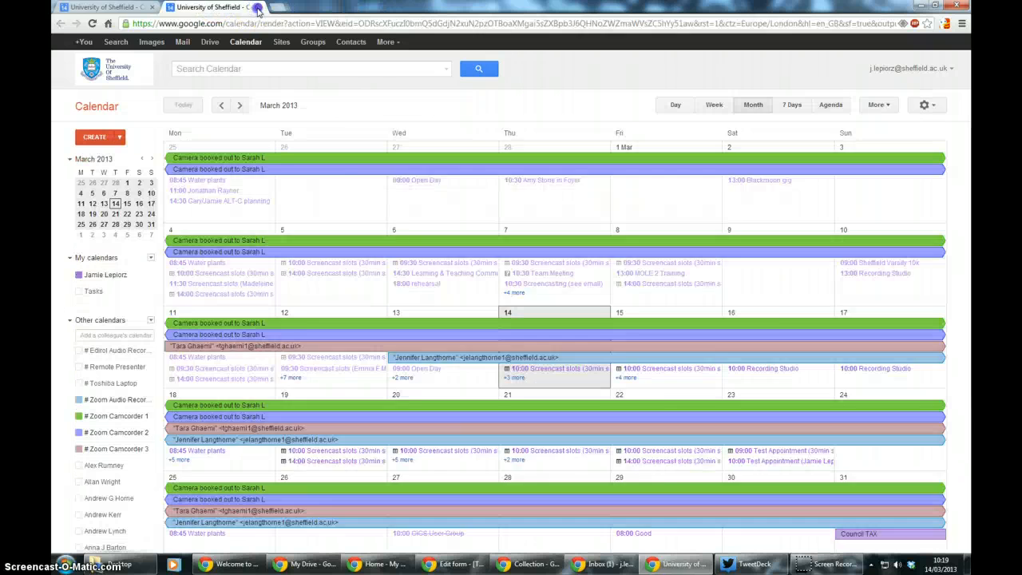
pyautogui.click(257, 7)
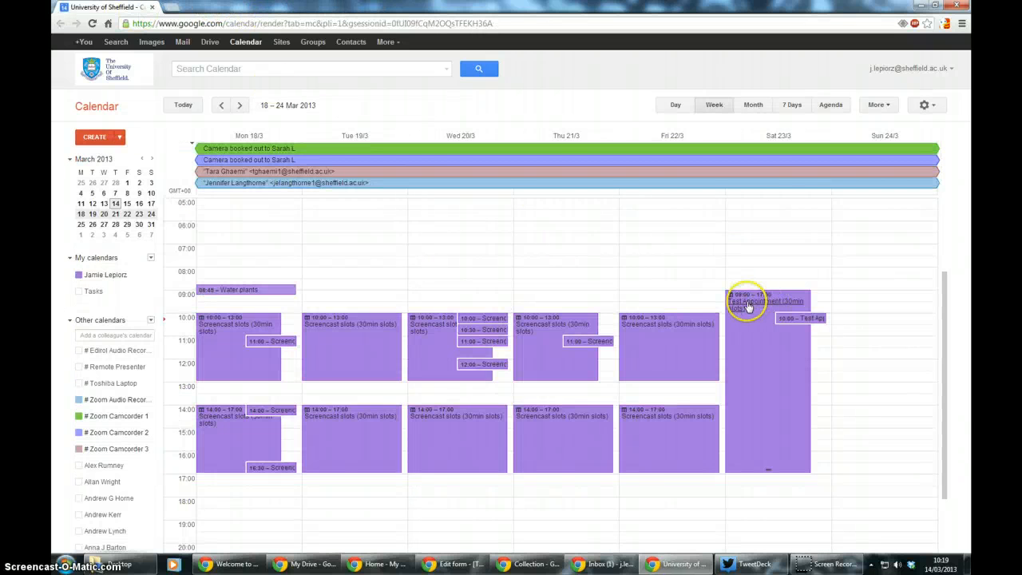
# - Open the Saturday 09:00–17:00 Test Appointment slot block and view its public appointment page
pyautogui.click(750, 302)
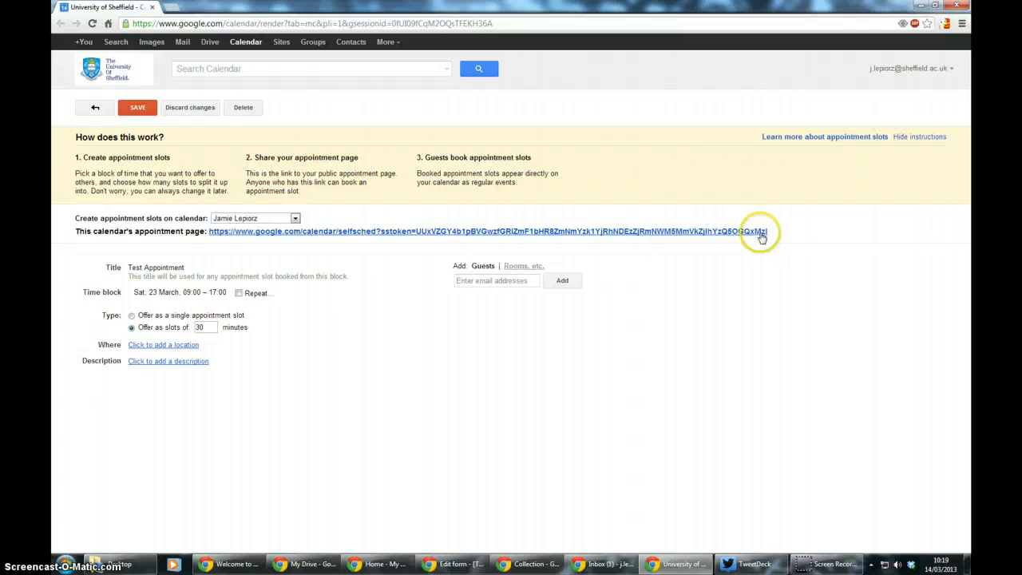
pyautogui.click(712, 232)
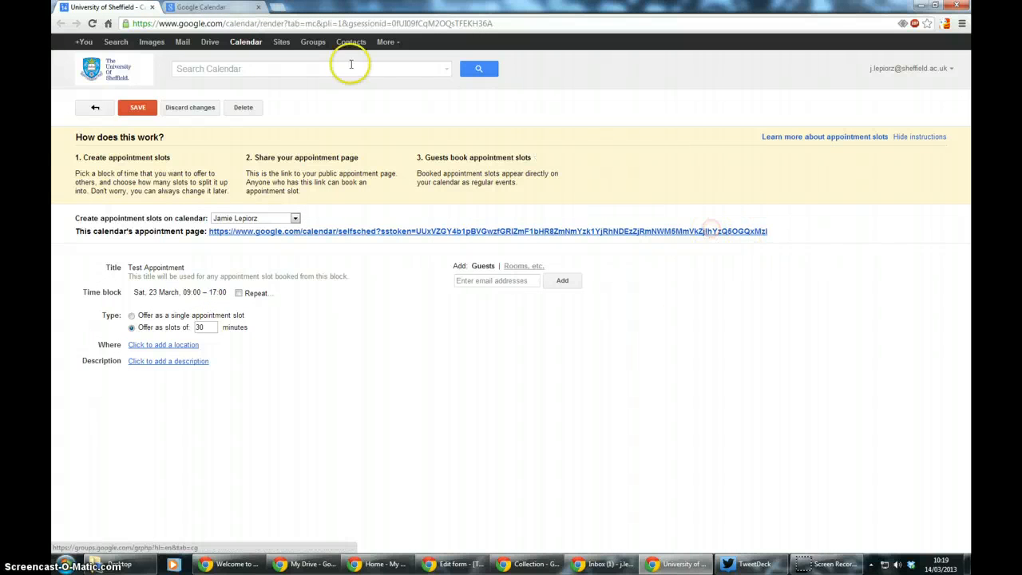
pyautogui.click(209, 7)
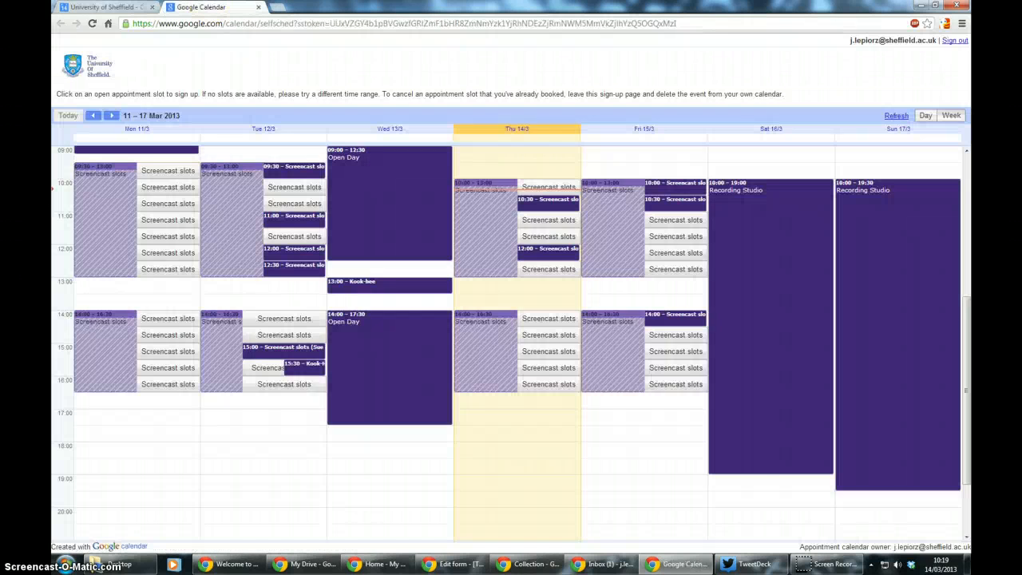
# - Return to the Test Appointment slot settings and copy the full appointment page link
pyautogui.click(107, 6)
pyautogui.moveTo(767, 231); pyautogui.dragTo(212, 231)
pyautogui.rightClick(282, 232)
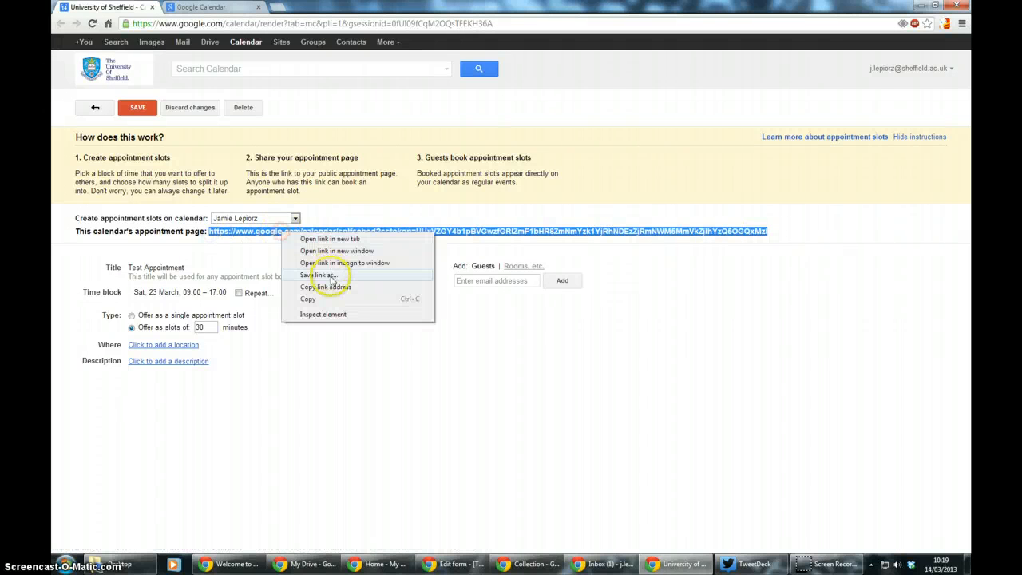
pyautogui.click(326, 300)
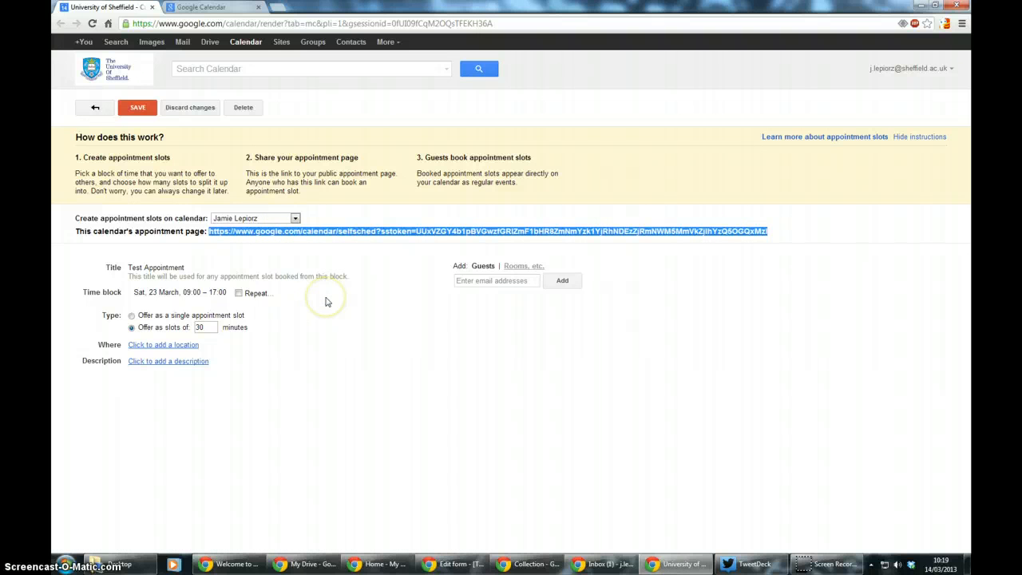